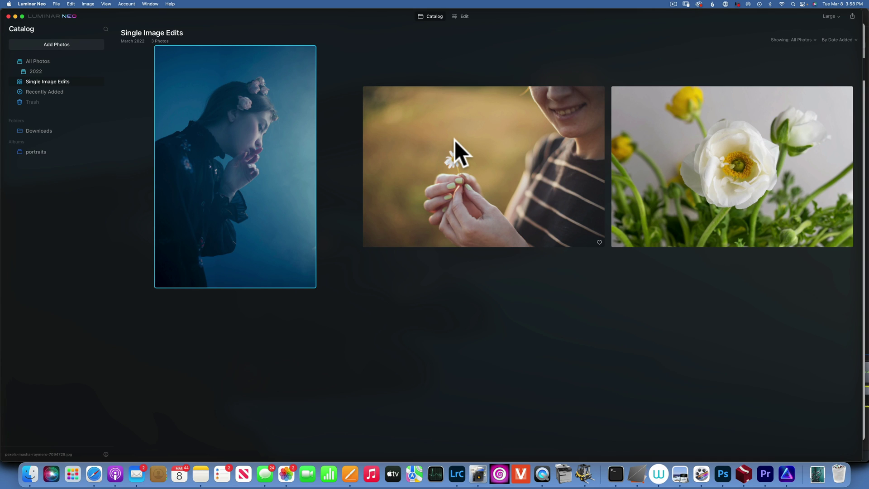
# Open the blue-lit portrait from the Catalog in the Edit view.
pyautogui.doubleClick(236, 162)
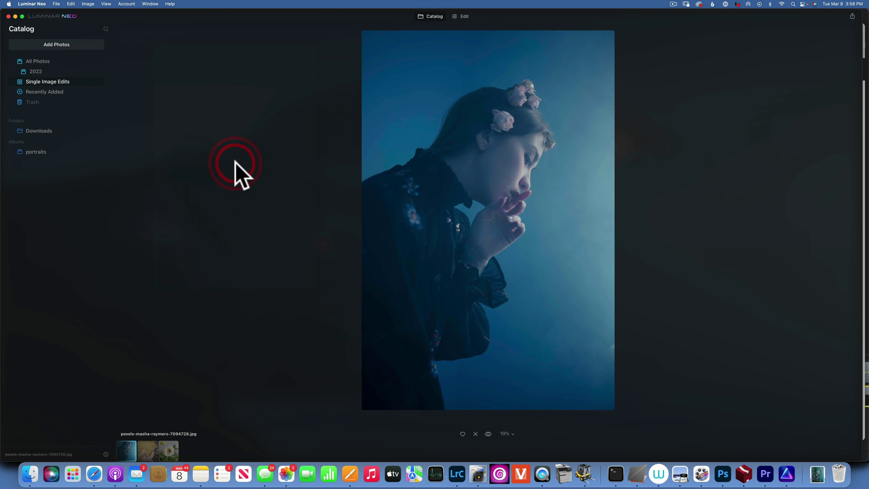
pyautogui.click(467, 15)
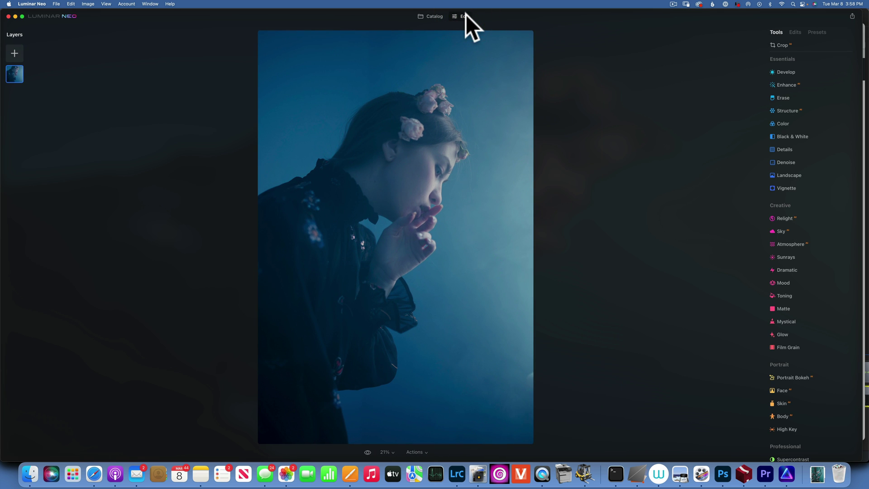
# Add the cherry blossom image from My Images as a layer at 41 opacity.
pyautogui.click(18, 54)
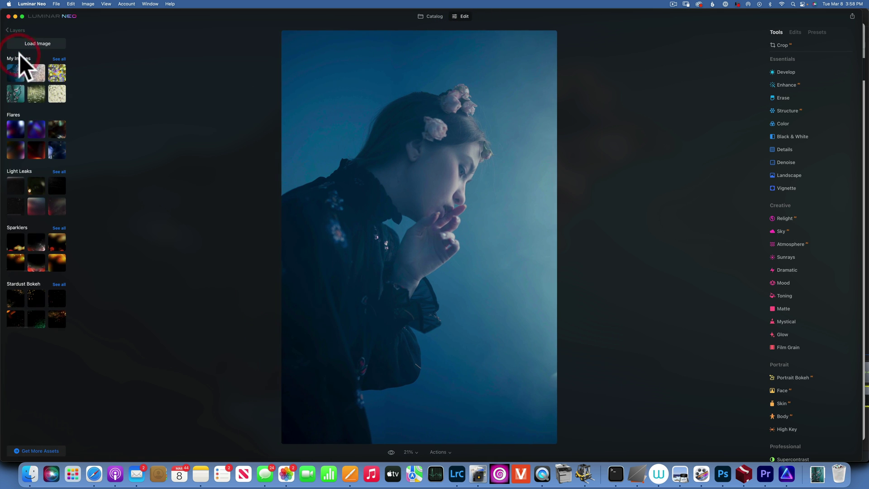
pyautogui.click(15, 90)
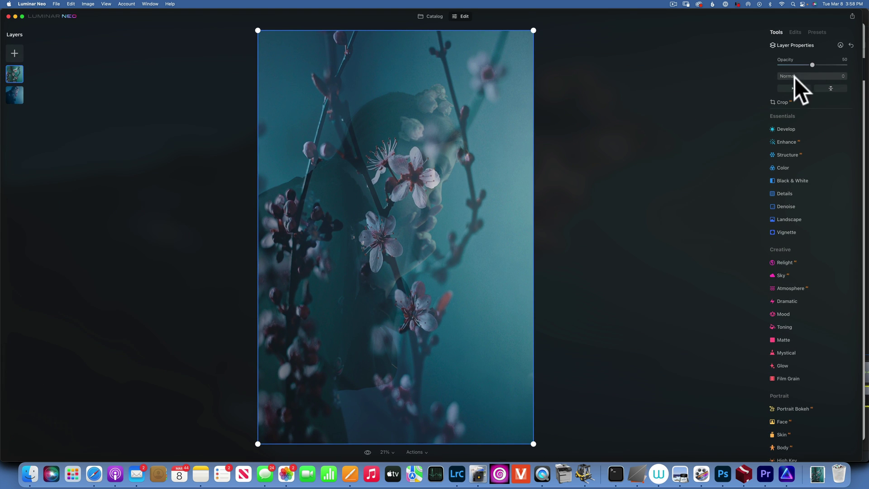
pyautogui.moveTo(812, 64); pyautogui.dragTo(863, 67)
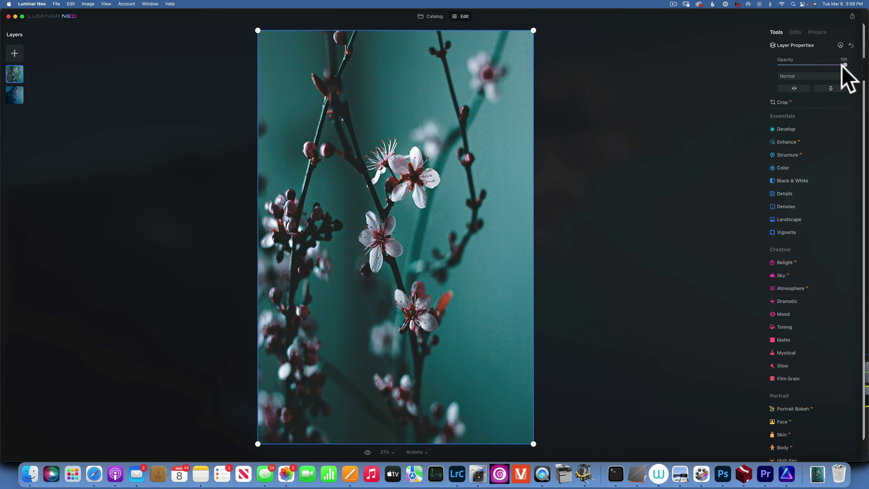
pyautogui.moveTo(834, 64); pyautogui.dragTo(805, 64)
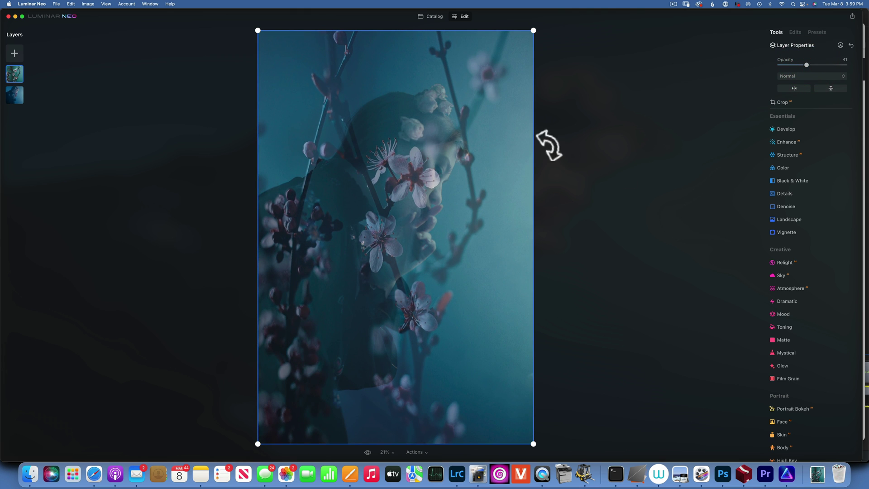
# Enlarge the blossom layer and position it over the portrait.
pyautogui.moveTo(532, 29); pyautogui.dragTo(717, 3)
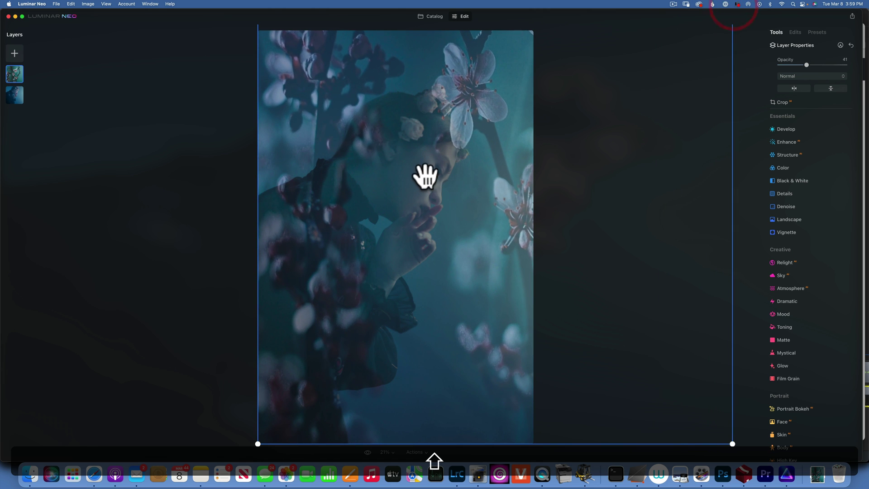
pyautogui.moveTo(422, 174)
pyautogui.mouseDown()
pyautogui.moveTo(410, 121)
pyautogui.moveTo(347, 488)
pyautogui.mouseUp()
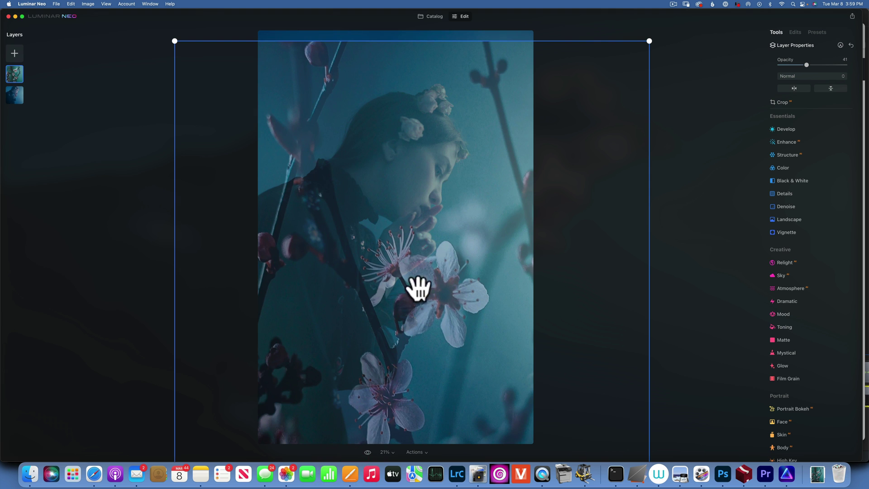
pyautogui.moveTo(436, 297); pyautogui.dragTo(442, 296)
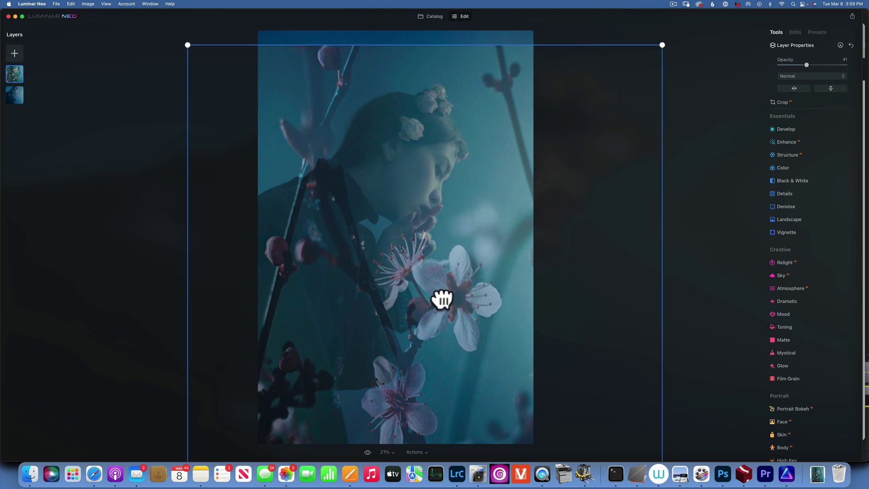
pyautogui.moveTo(662, 44); pyautogui.dragTo(674, 9)
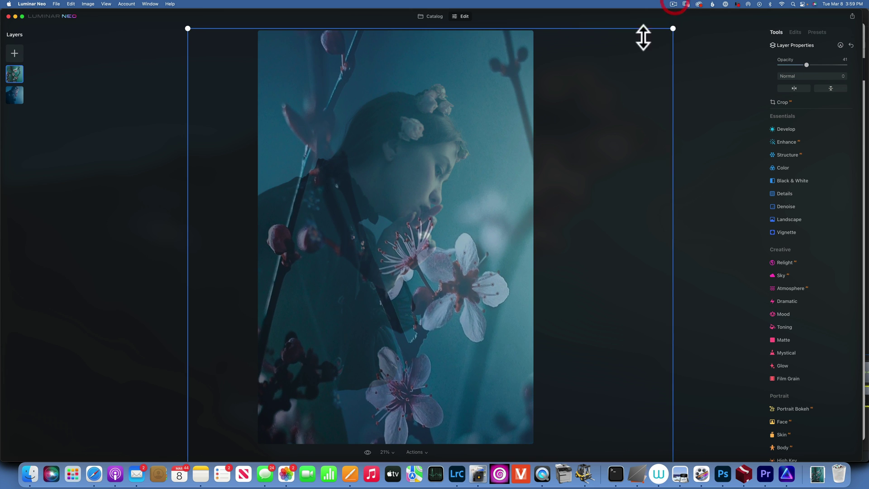
pyautogui.moveTo(438, 279); pyautogui.dragTo(425, 288)
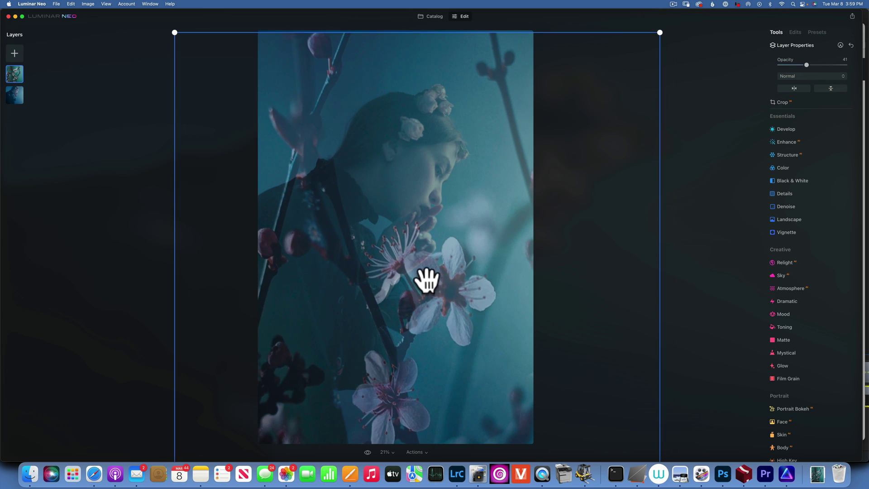
pyautogui.moveTo(483, 141); pyautogui.dragTo(481, 143)
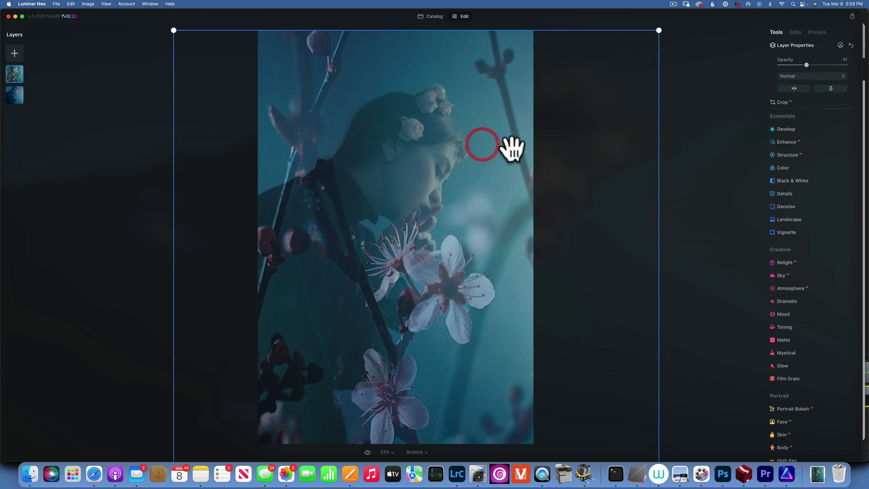
# Try Multiply, then set the blossom layer's blend mode to Overlay.
pyautogui.click(824, 75)
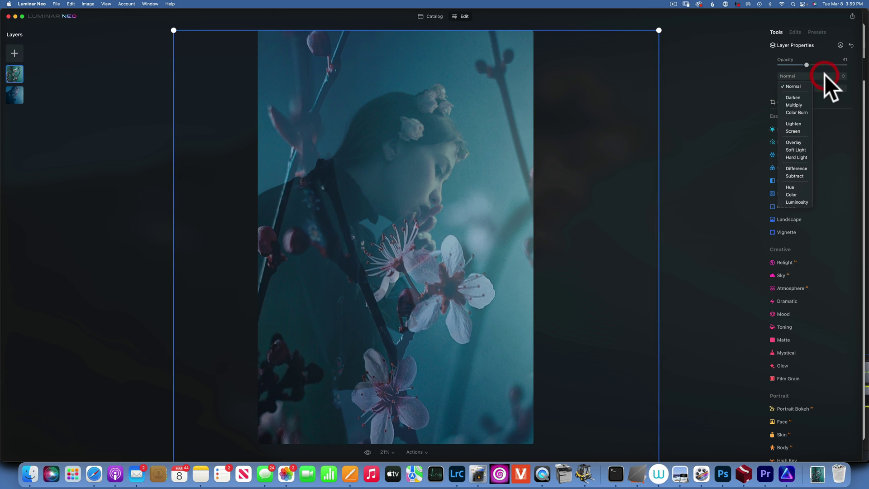
pyautogui.click(807, 104)
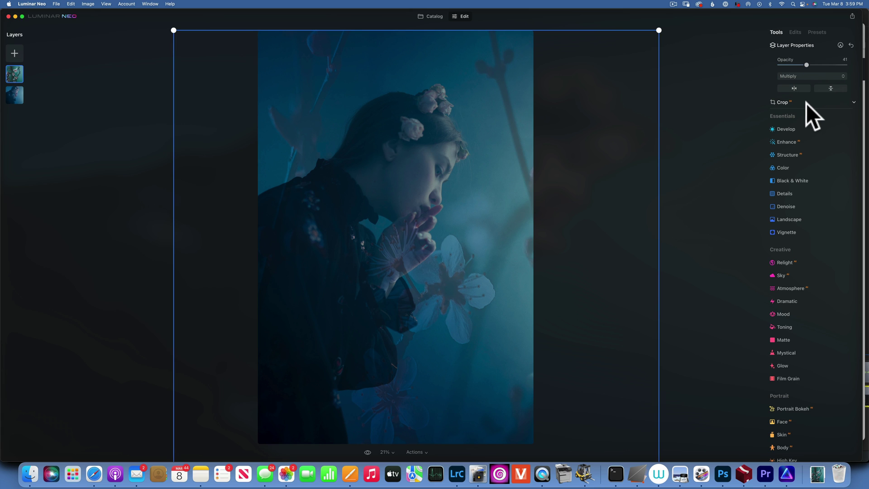
pyautogui.click(796, 75)
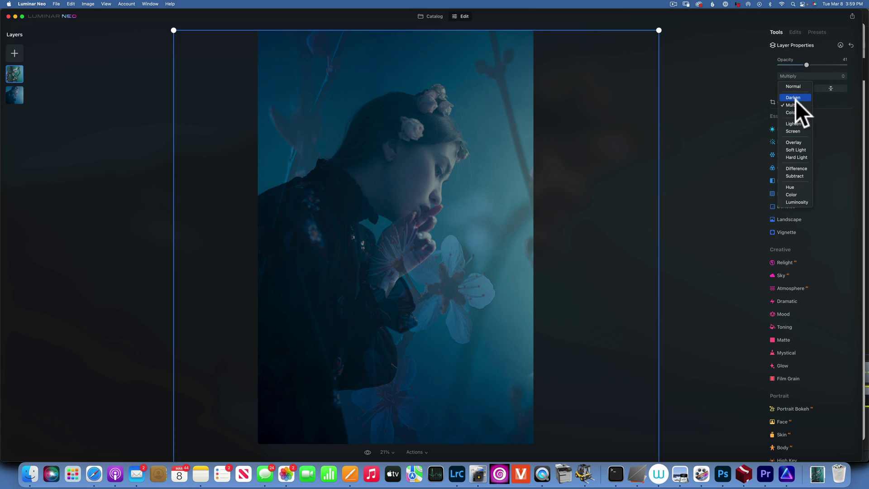
pyautogui.click(797, 143)
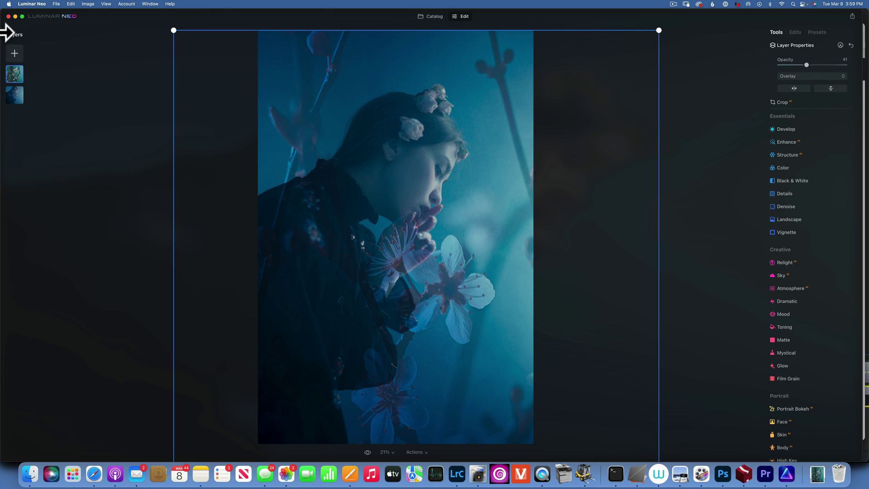
# Add a red Light Leaks texture in Screen mode, flipped horizontally, at 60 opacity.
pyautogui.click(15, 53)
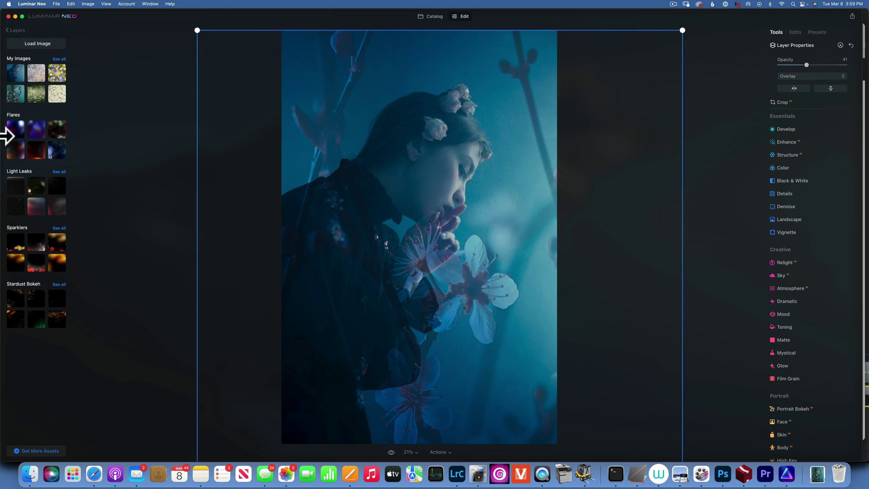
pyautogui.click(37, 205)
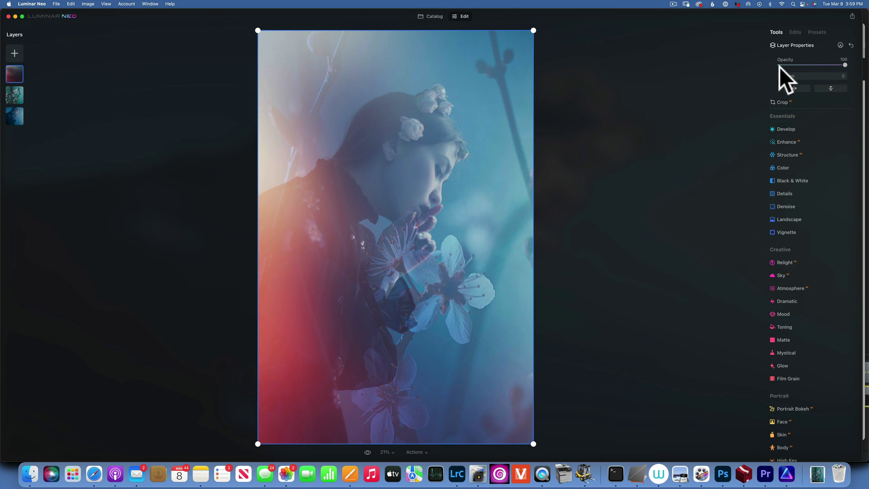
pyautogui.click(793, 88)
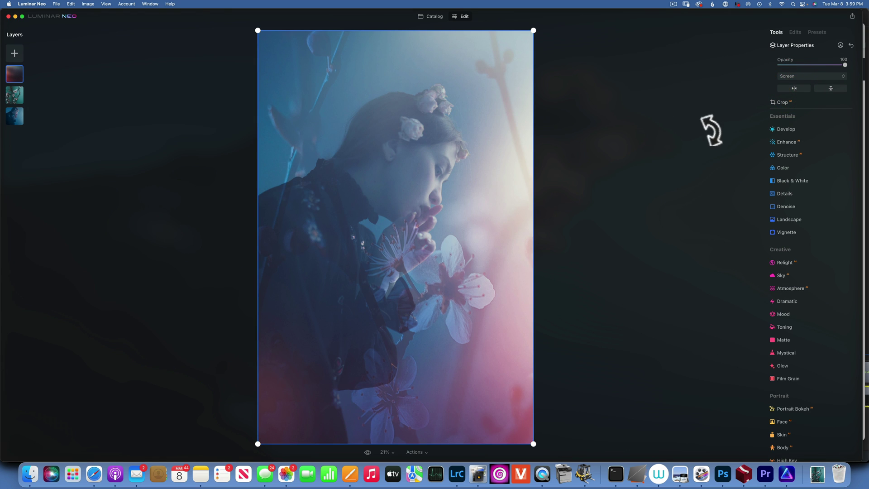
pyautogui.moveTo(829, 65)
pyautogui.mouseDown()
pyautogui.moveTo(800, 65)
pyautogui.moveTo(822, 62)
pyautogui.moveTo(807, 62)
pyautogui.mouseUp()
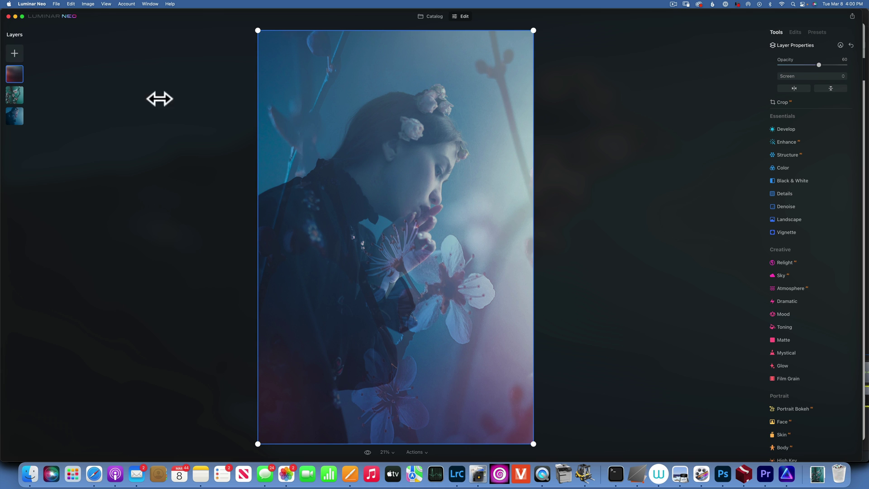
# Add the blue portrait from My Images as a fourth layer in Soft Light at 78 opacity.
pyautogui.click(15, 52)
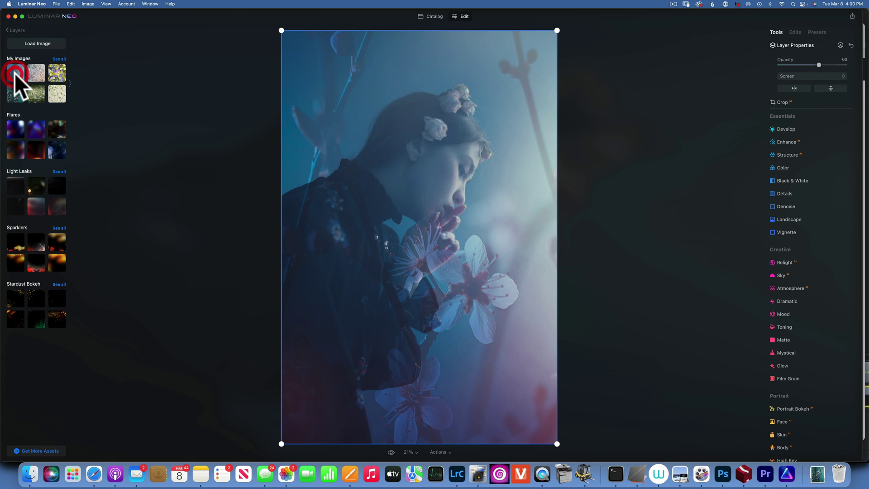
pyautogui.click(14, 73)
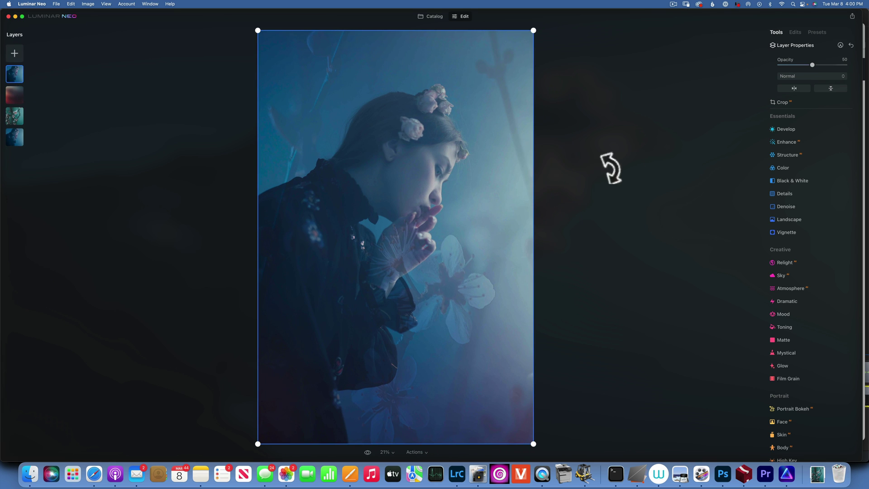
pyautogui.moveTo(812, 64); pyautogui.dragTo(844, 64)
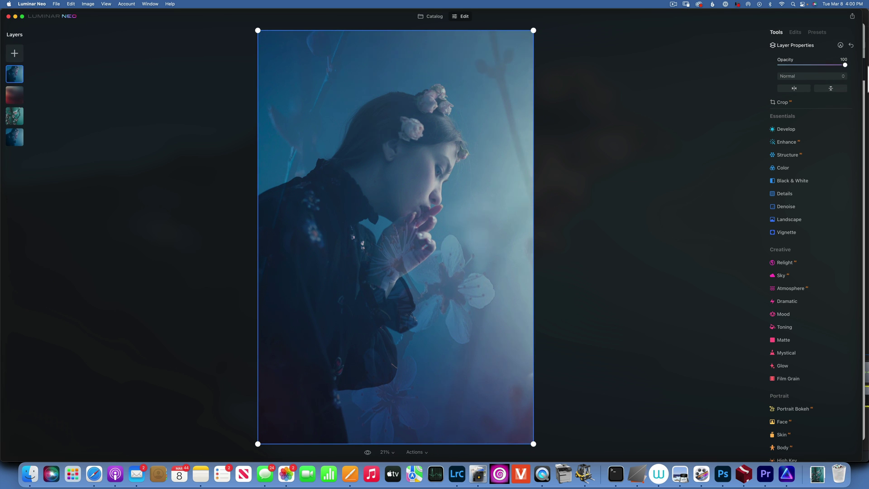
pyautogui.click(797, 75)
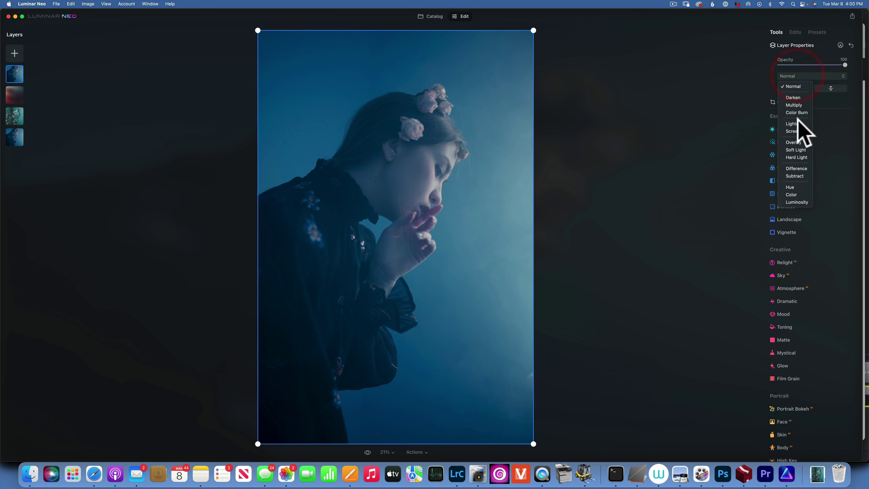
pyautogui.click(797, 148)
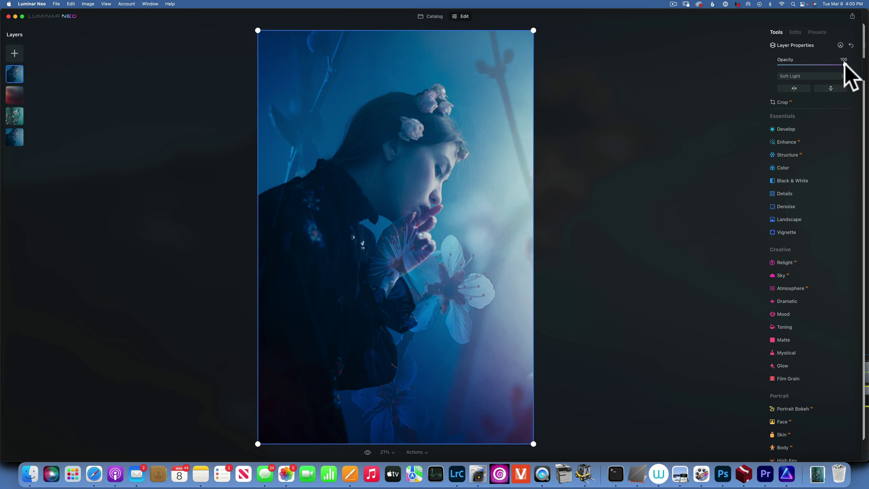
pyautogui.moveTo(828, 63); pyautogui.dragTo(830, 63)
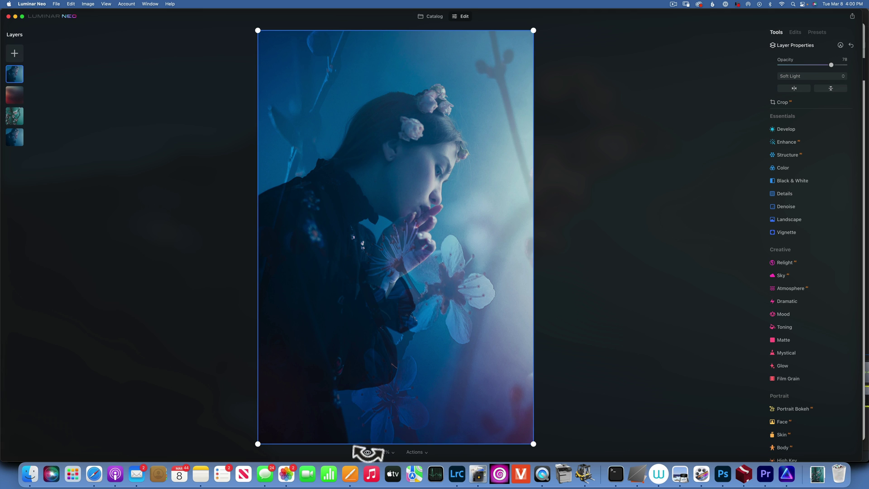
pyautogui.click(367, 452)
pyautogui.click(367, 452)
pyautogui.click(367, 452)
pyautogui.click(367, 452)
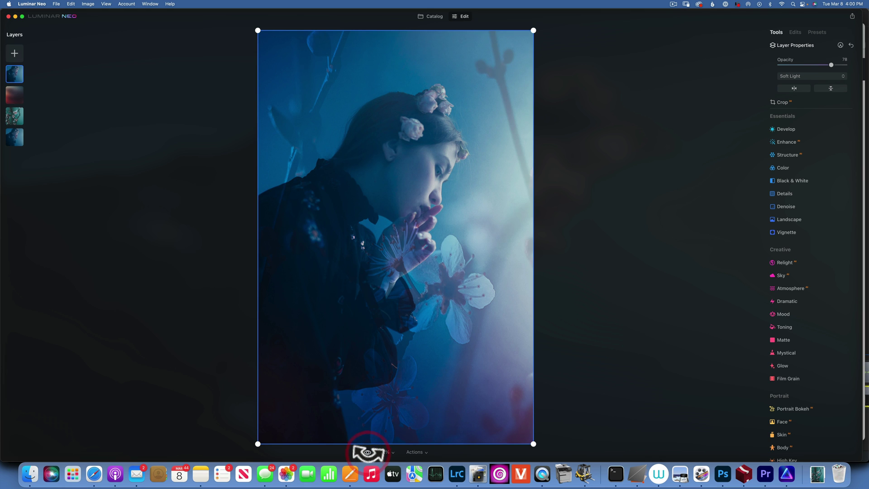